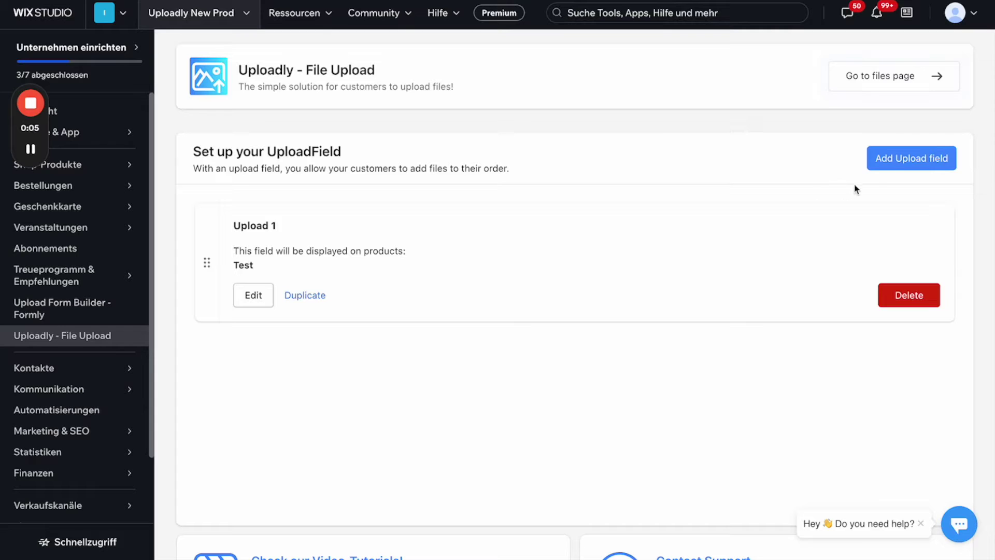
Step: Add a new upload field named 'Field 2' with the cart name 'Your uploaded file'
{"action": "left_click", "coordinate": [904, 169]}
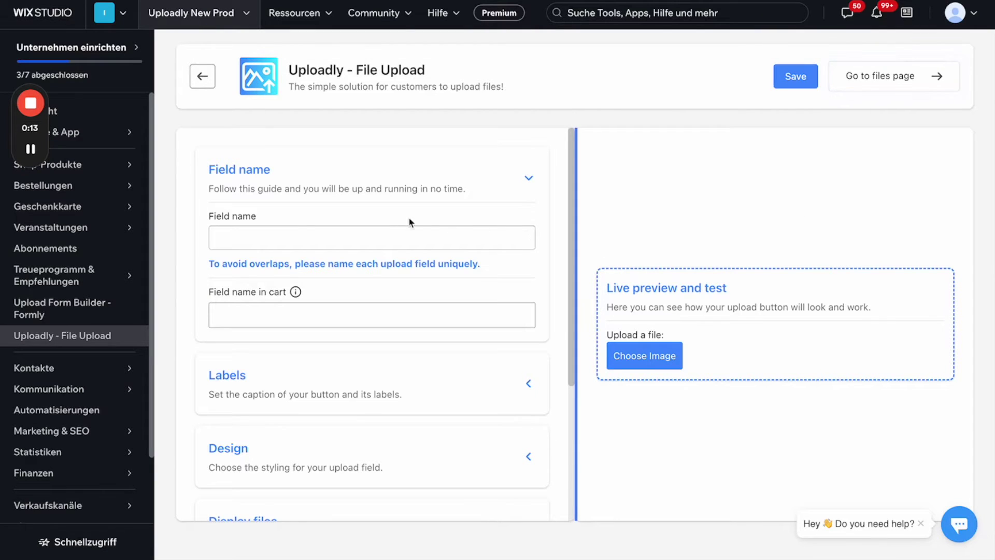
{"action": "left_click", "coordinate": [318, 237]}
{"action": "type", "text": "Field 2"}
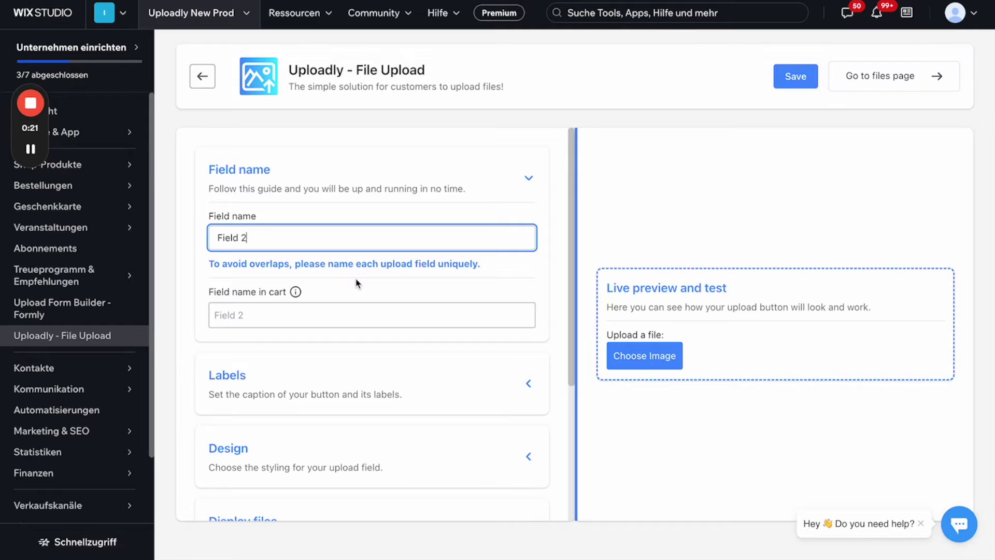
{"action": "mouse_move", "coordinate": [295, 293]}
{"action": "left_click", "coordinate": [290, 311]}
{"action": "type", "text": "Uploaded file"}
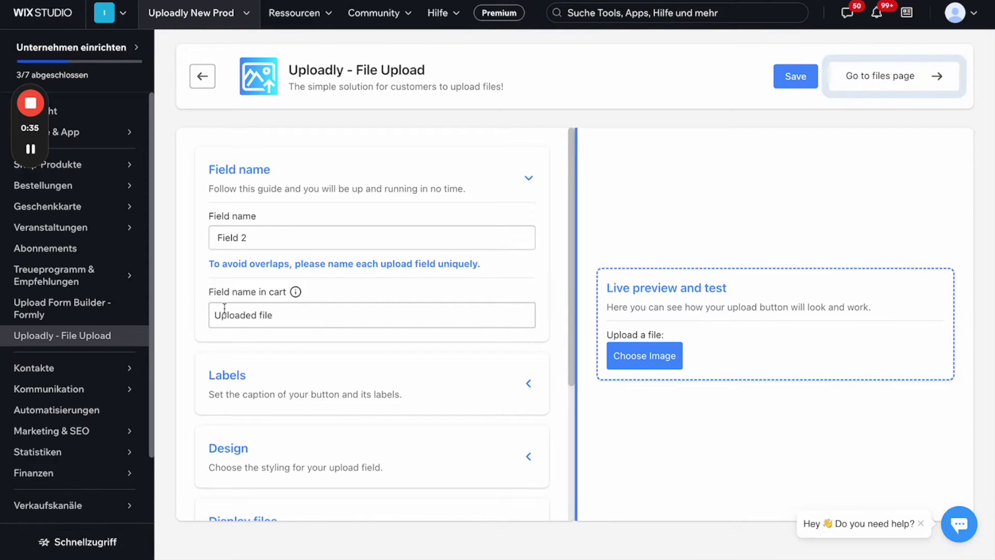
{"action": "type", "text": "Your"}
{"action": "key", "text": "BackSpace"}
{"action": "type", "text": "u"}
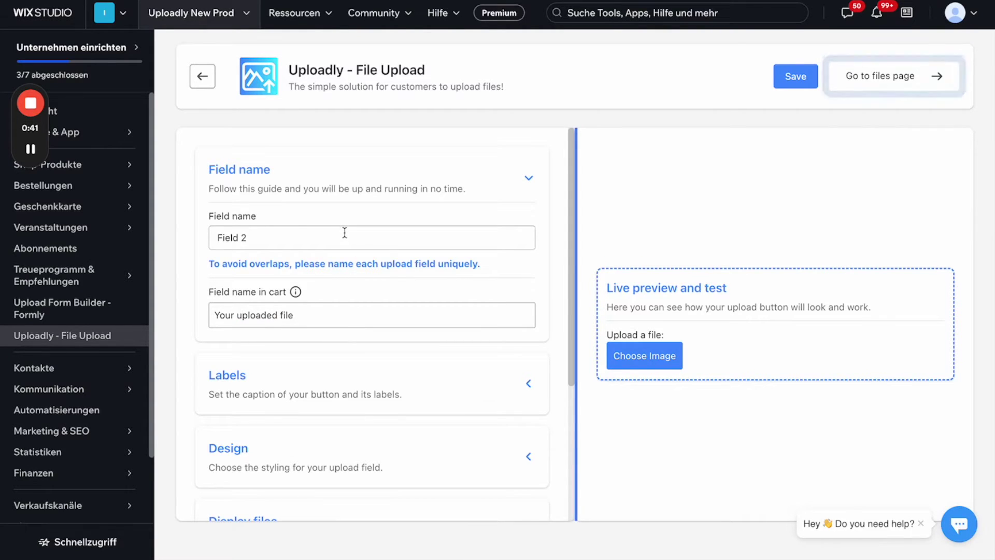
Step: Under Labels, change the introduction title to 'Upload an image:'
{"action": "scroll", "coordinate": [367, 380], "scroll_direction": "down", "scroll_amount": 2}
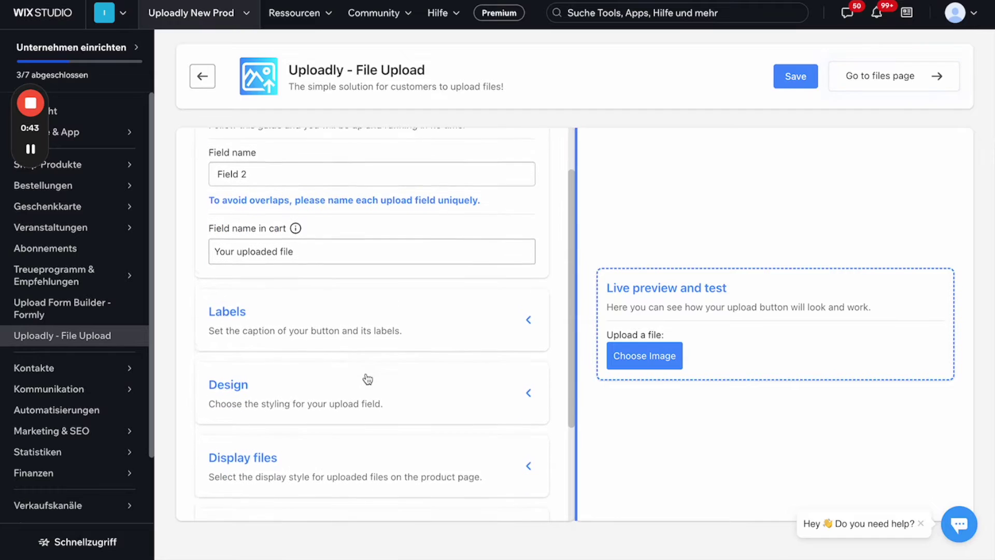
{"action": "left_click", "coordinate": [447, 308]}
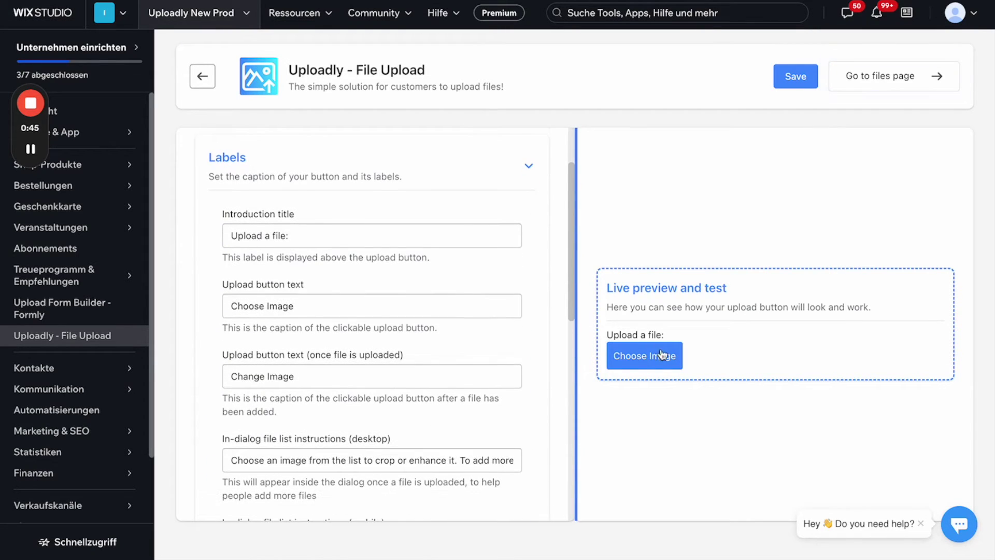
{"action": "left_click", "coordinate": [309, 232]}
{"action": "left_click_drag", "start_coordinate": [309, 232], "coordinate": [273, 233]}
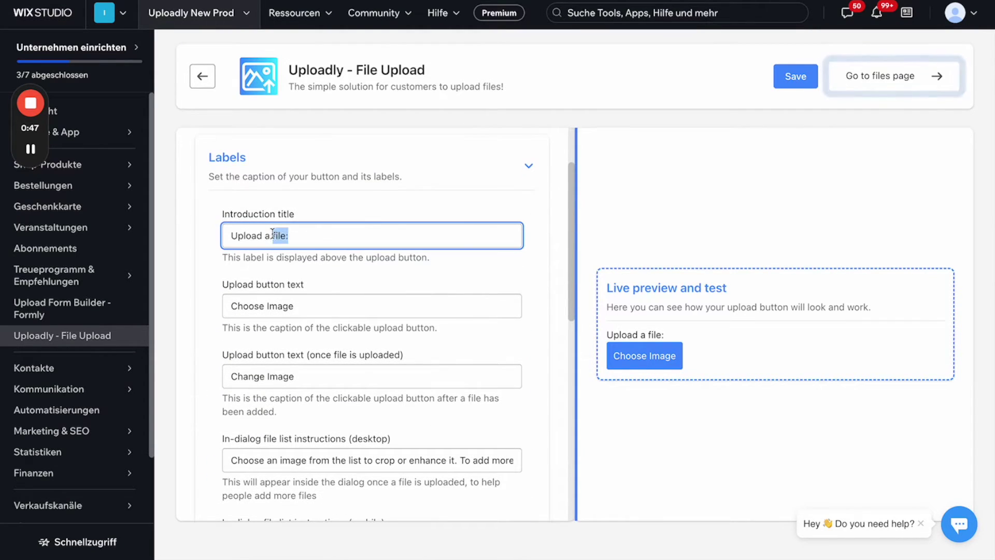
{"action": "key", "text": "BackSpace"}
{"action": "type", "text": "n image"}
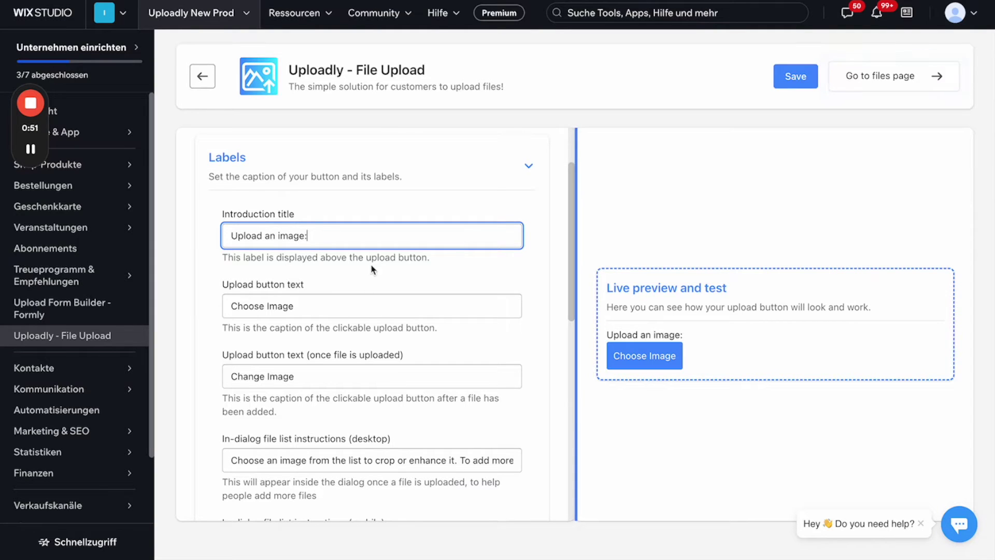
Step: Expand the Design section to show corners, width, font and dialog language settings
{"action": "scroll", "coordinate": [400, 372], "scroll_direction": "down", "scroll_amount": 5}
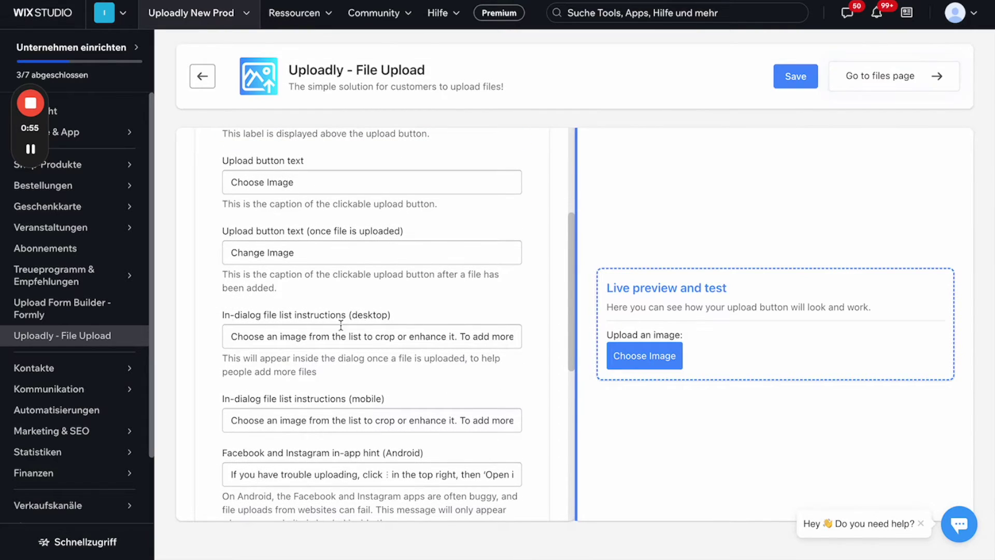
{"action": "scroll", "coordinate": [358, 370], "scroll_direction": "down", "scroll_amount": 1}
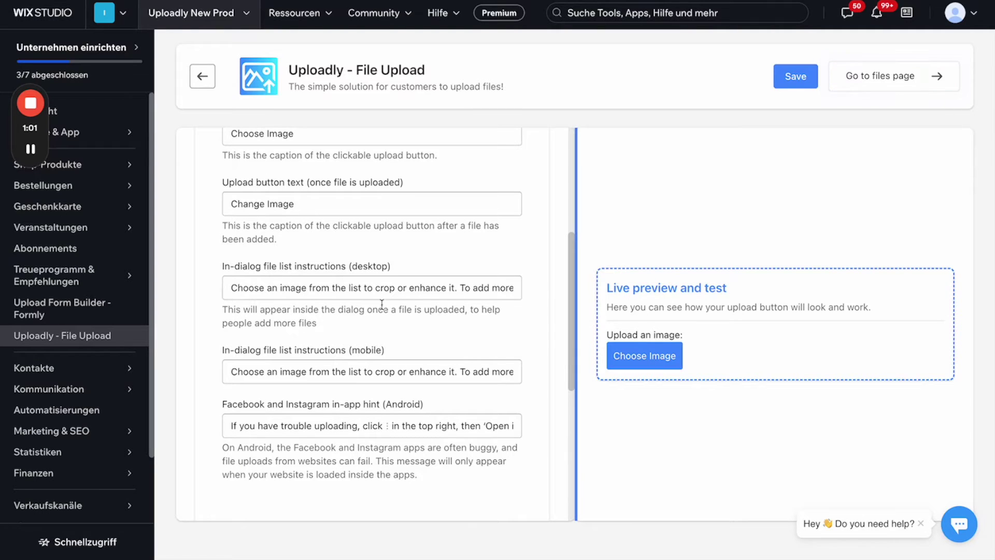
{"action": "scroll", "coordinate": [387, 362], "scroll_direction": "down", "scroll_amount": 4}
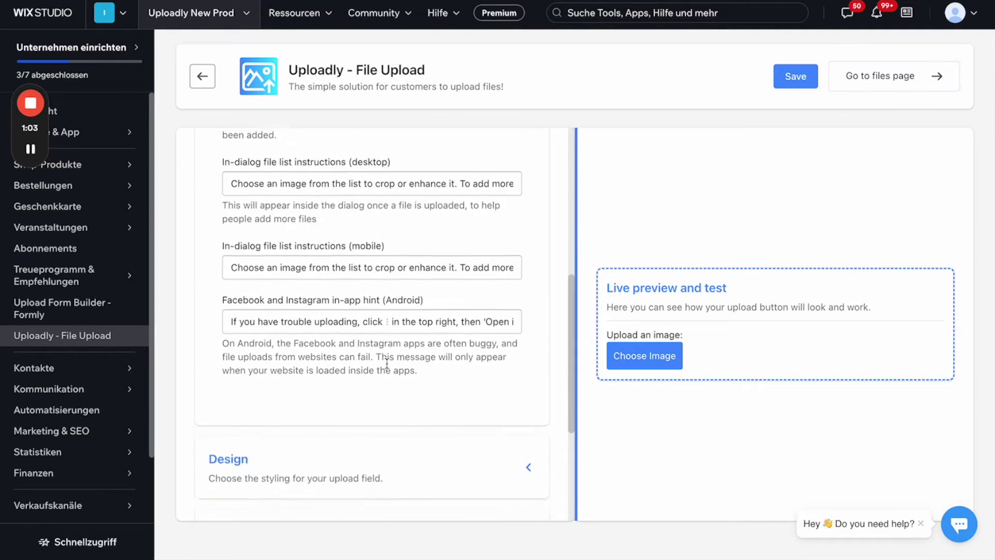
{"action": "scroll", "coordinate": [387, 363], "scroll_direction": "down", "scroll_amount": 2}
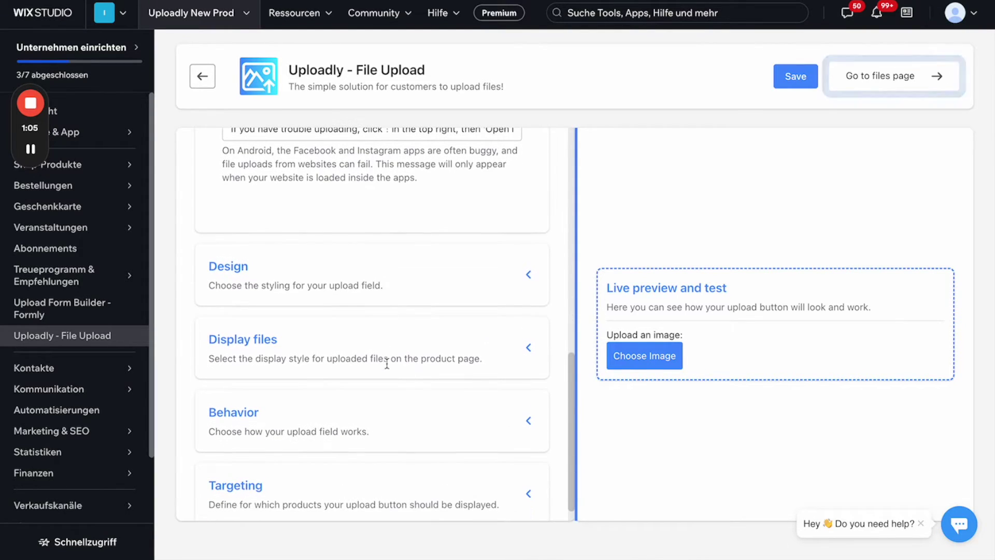
{"action": "left_click", "coordinate": [514, 280]}
Step: Try a red introduction title colour, then revert it to black
{"action": "scroll", "coordinate": [516, 277], "scroll_direction": "down", "scroll_amount": 7}
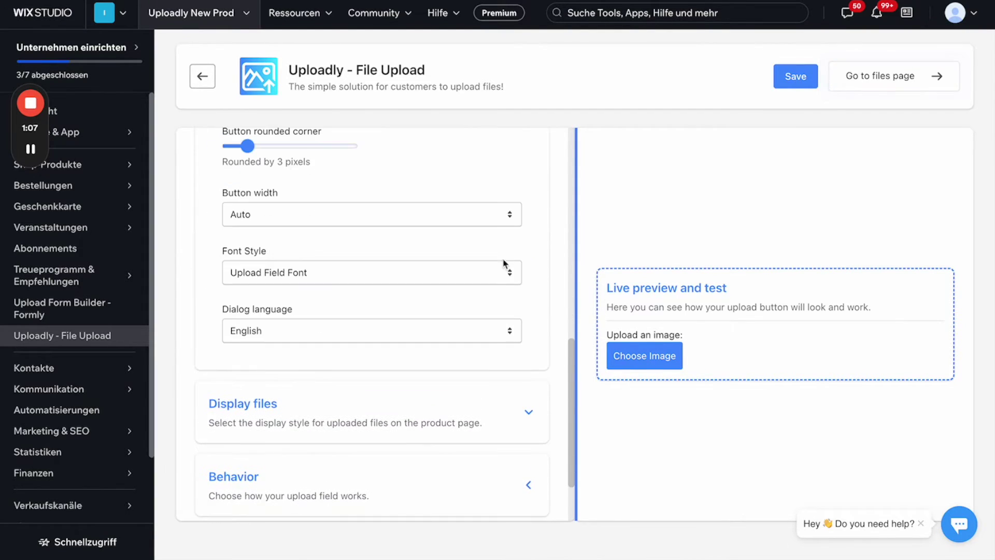
{"action": "scroll", "coordinate": [500, 262], "scroll_direction": "up", "scroll_amount": 7}
{"action": "scroll", "coordinate": [500, 261], "scroll_direction": "up", "scroll_amount": 1}
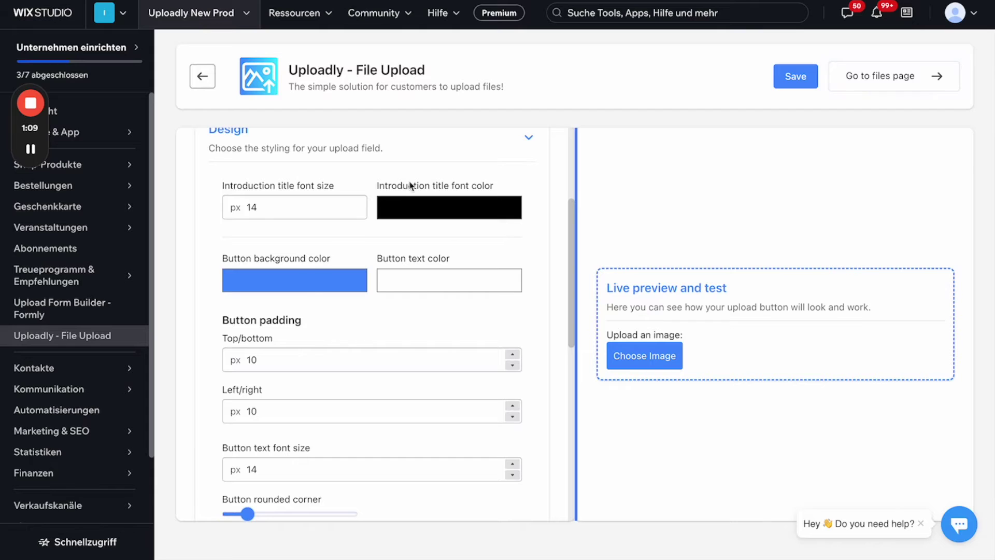
{"action": "left_click", "coordinate": [423, 213]}
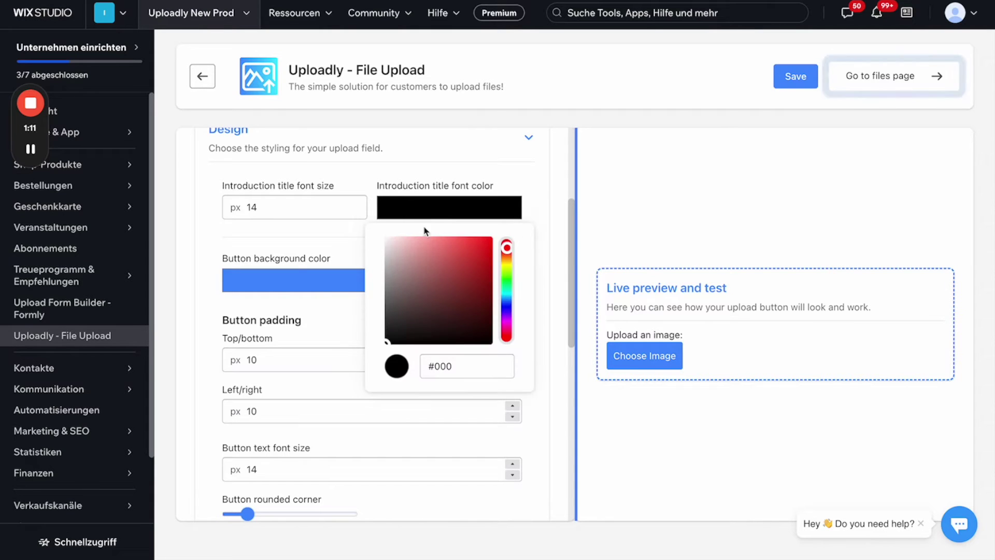
{"action": "left_click_drag", "start_coordinate": [465, 285], "coordinate": [391, 338]}
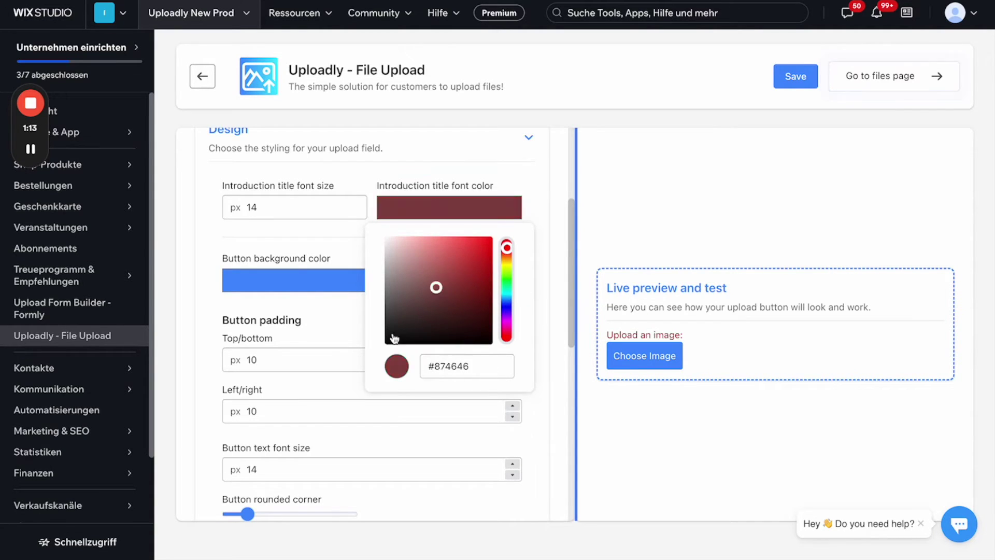
{"action": "left_click", "coordinate": [337, 340]}
Step: Set the upload button background colour to magenta (#ff45f6)
{"action": "left_click", "coordinate": [298, 280]}
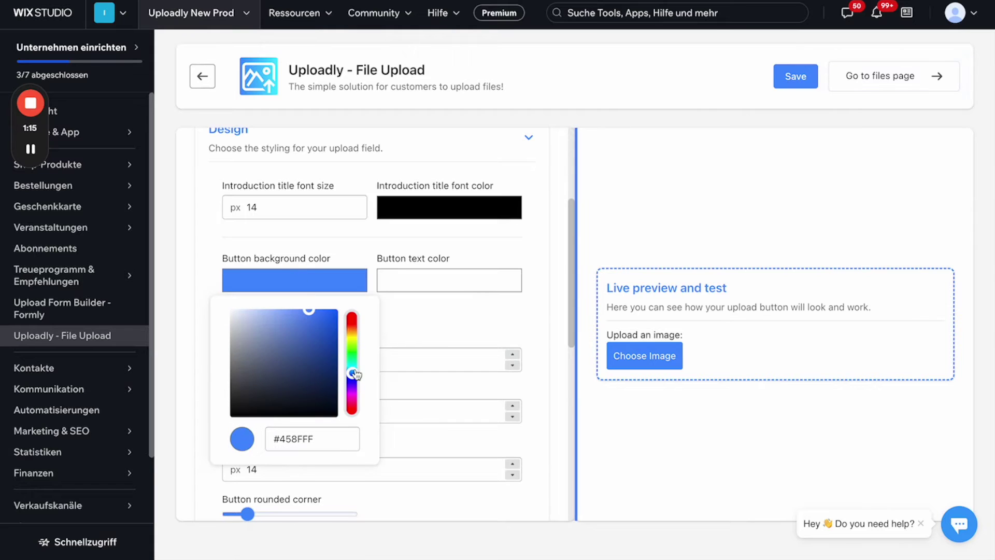
{"action": "left_click_drag", "start_coordinate": [356, 374], "coordinate": [356, 398]}
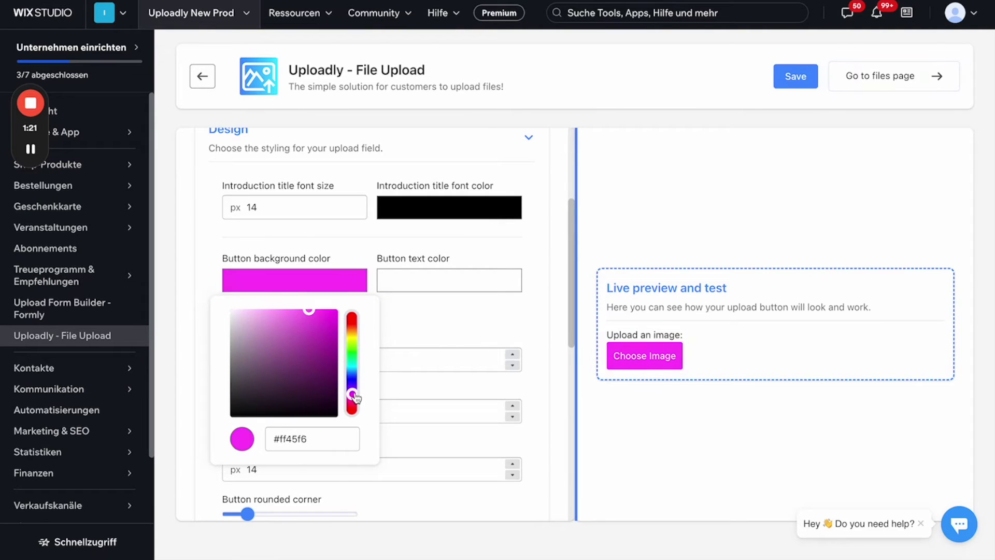
{"action": "left_click", "coordinate": [487, 306]}
{"action": "scroll", "coordinate": [470, 362], "scroll_direction": "down", "scroll_amount": 1}
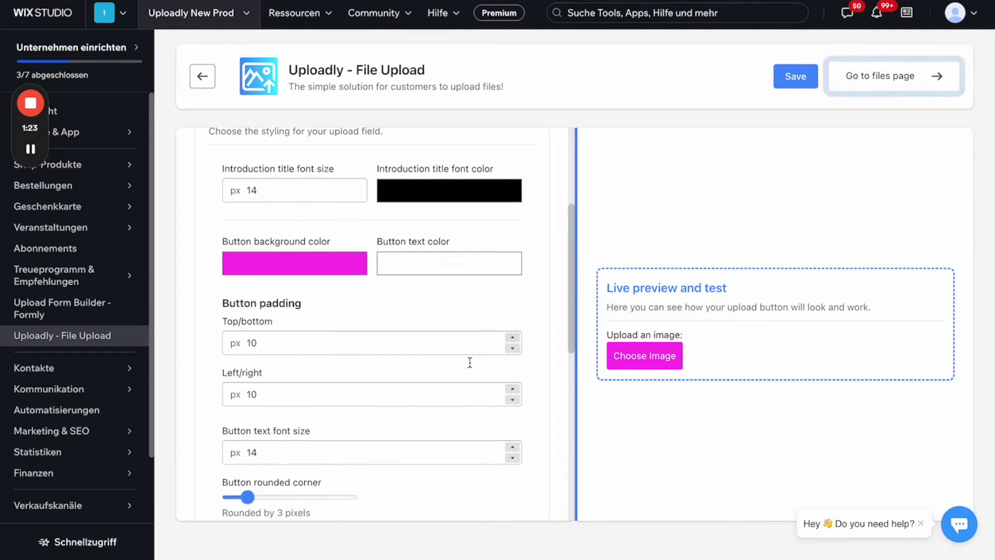
{"action": "scroll", "coordinate": [469, 363], "scroll_direction": "down", "scroll_amount": 5}
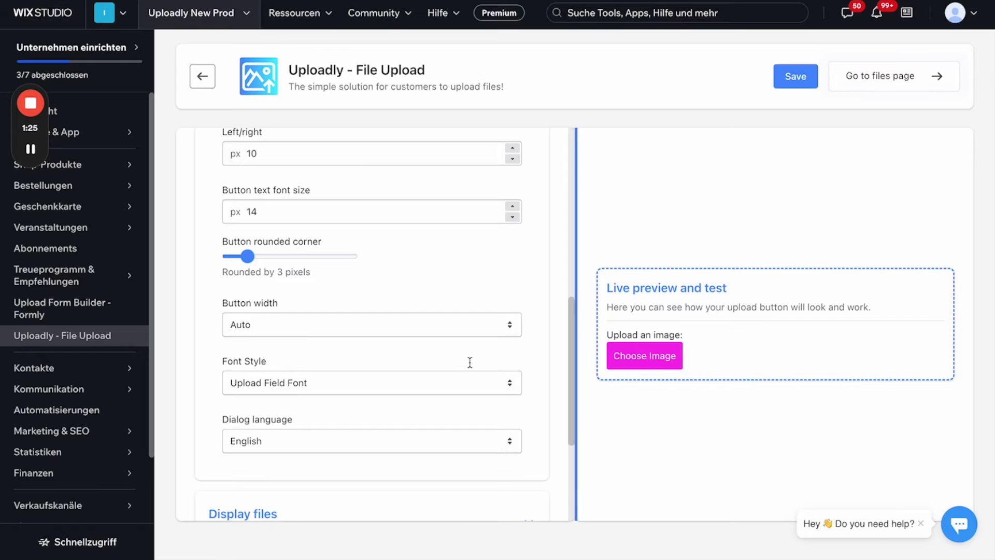
{"action": "scroll", "coordinate": [469, 362], "scroll_direction": "down", "scroll_amount": 1}
{"action": "scroll", "coordinate": [470, 362], "scroll_direction": "down", "scroll_amount": 1}
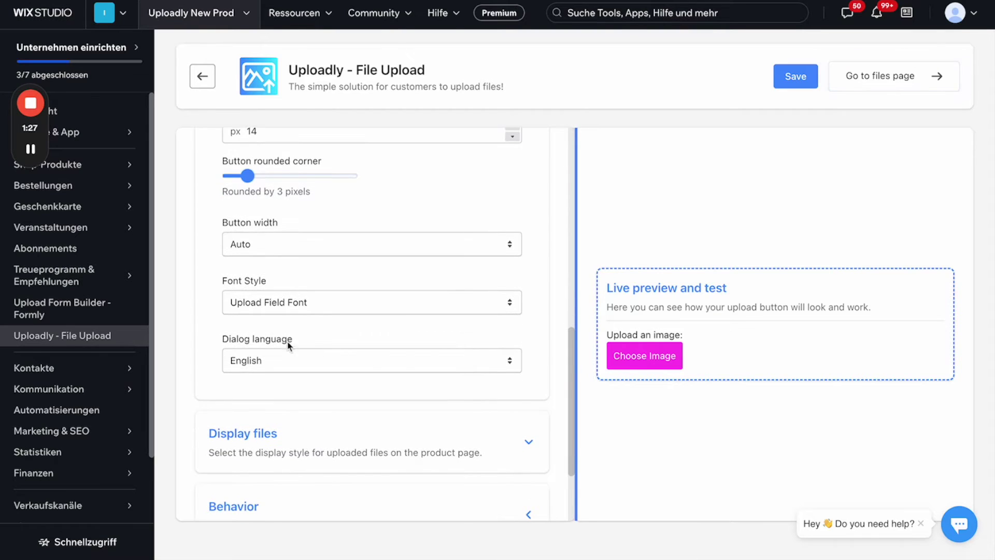
{"action": "left_click", "coordinate": [328, 369]}
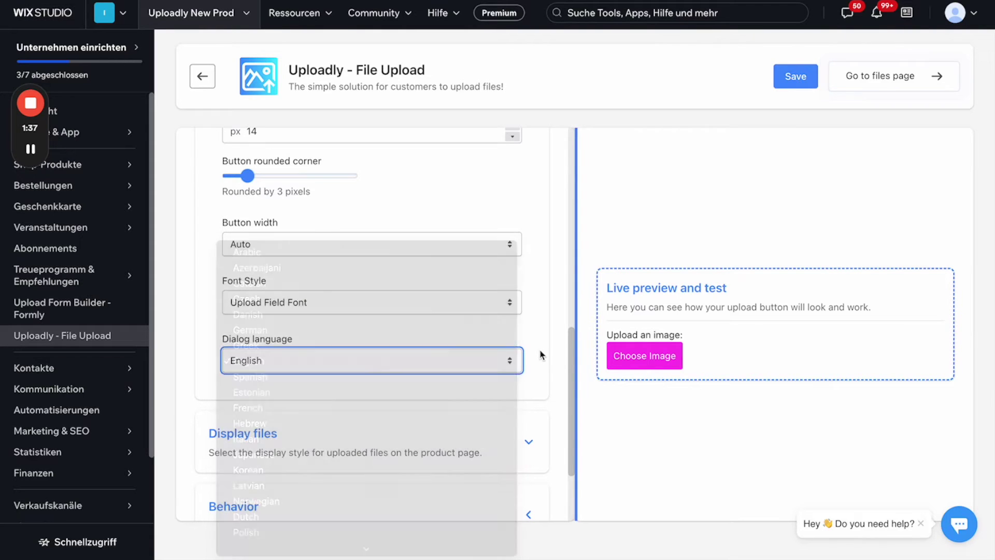
{"action": "left_click", "coordinate": [540, 355]}
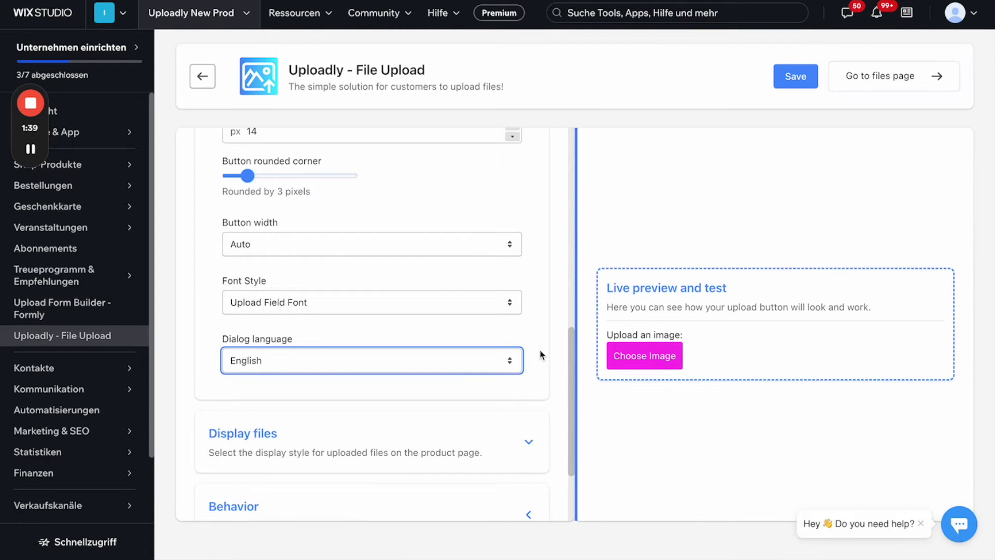
{"action": "scroll", "coordinate": [524, 380], "scroll_direction": "down", "scroll_amount": 1}
{"action": "scroll", "coordinate": [526, 384], "scroll_direction": "down", "scroll_amount": 2}
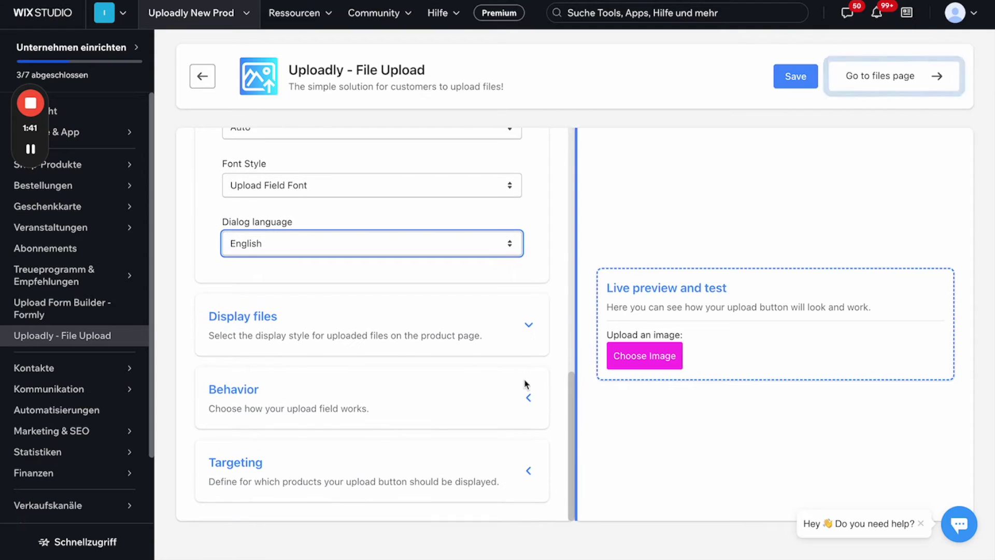
{"action": "left_click", "coordinate": [512, 327]}
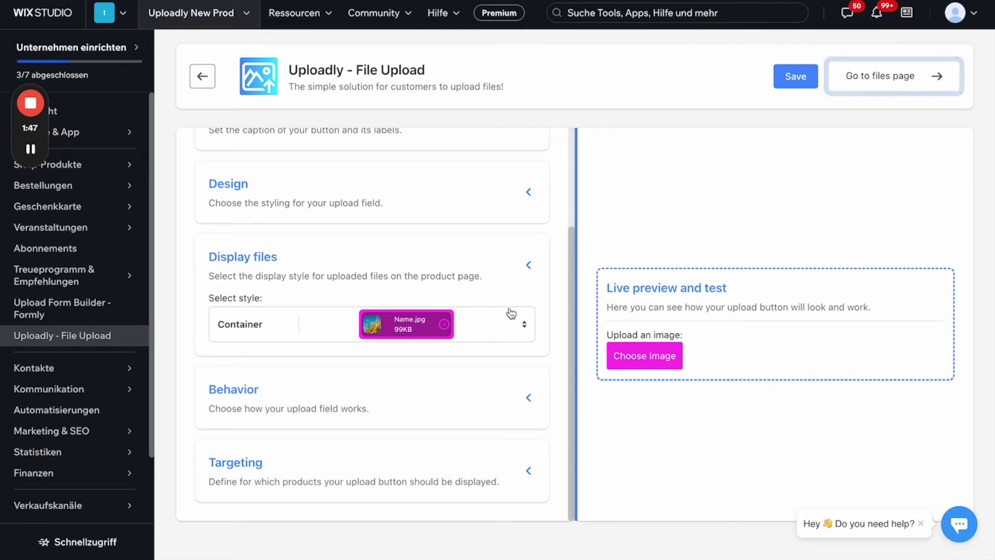
Step: Review the uploaded-file display styles and keep Container selected
{"action": "left_click", "coordinate": [454, 332]}
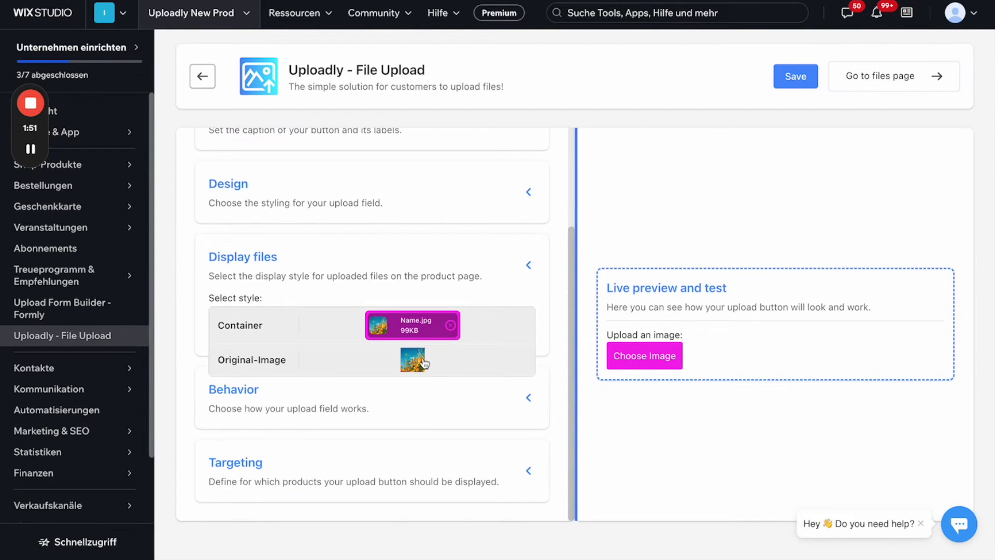
{"action": "left_click", "coordinate": [477, 297]}
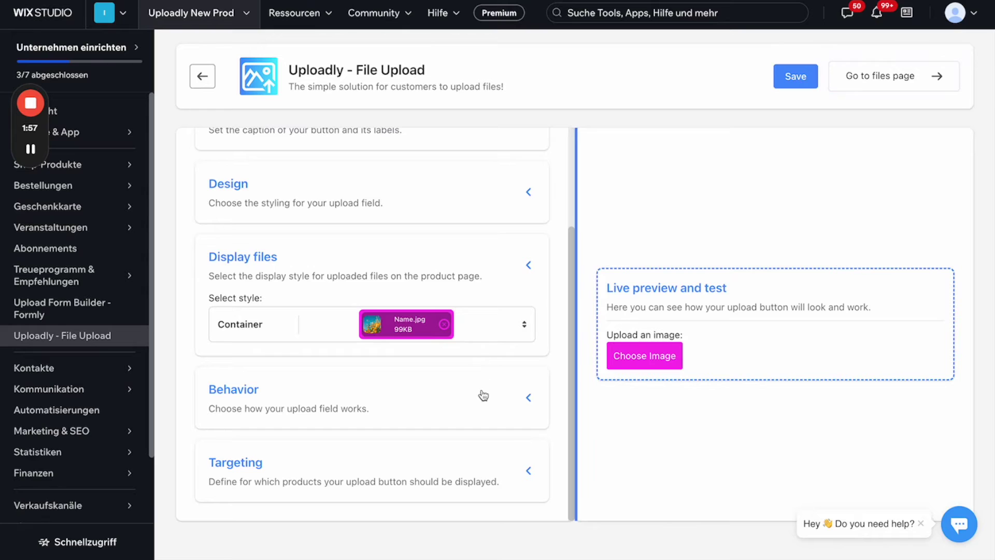
{"action": "left_click", "coordinate": [496, 399]}
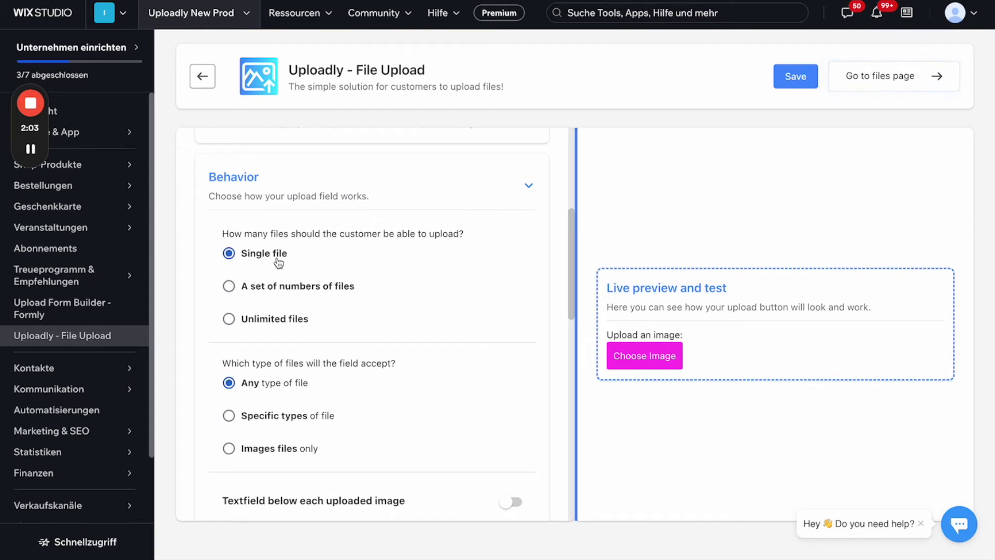
{"action": "left_click", "coordinate": [229, 286]}
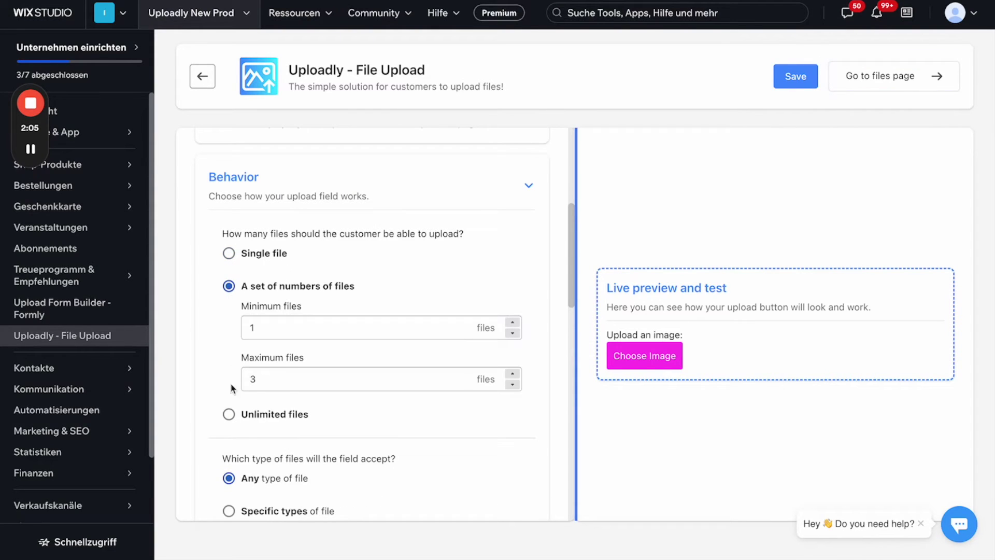
{"action": "left_click", "coordinate": [227, 415]}
{"action": "left_click", "coordinate": [227, 254]}
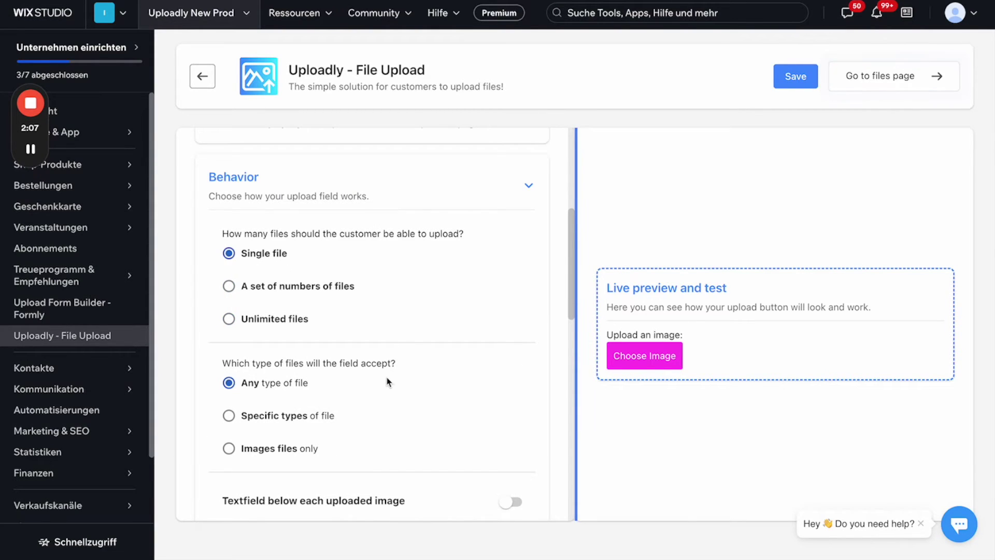
{"action": "scroll", "coordinate": [387, 382], "scroll_direction": "down", "scroll_amount": 2}
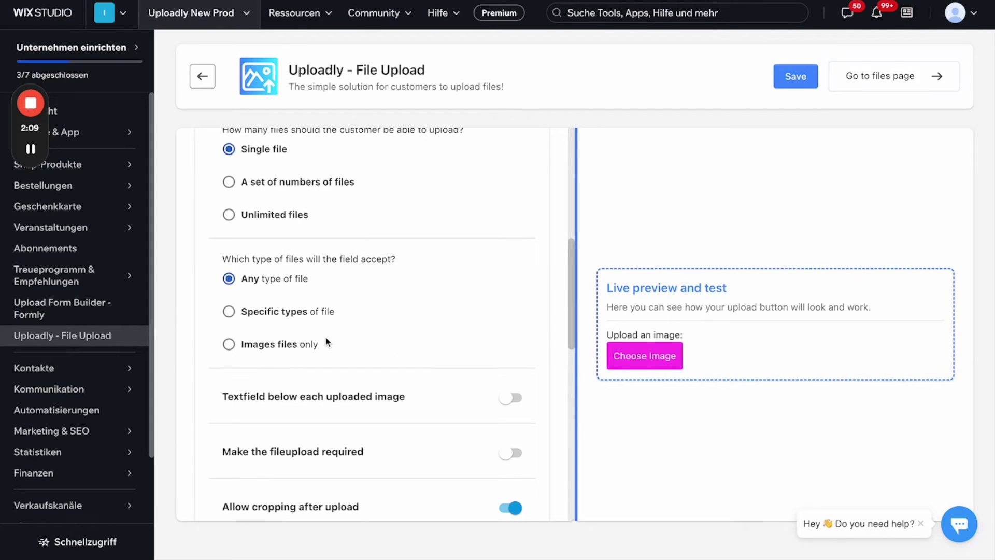
{"action": "left_click", "coordinate": [229, 346]}
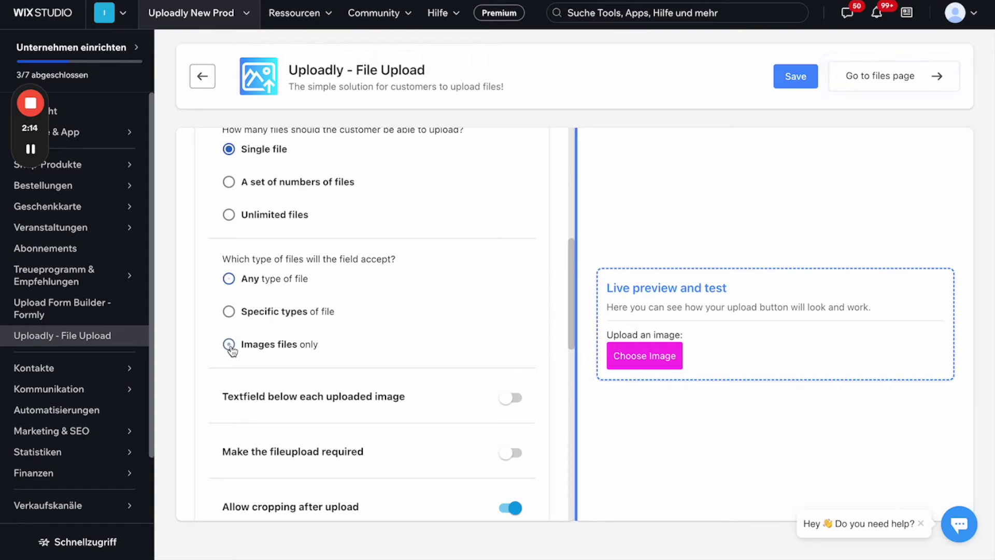
{"action": "left_click", "coordinate": [229, 311]}
{"action": "left_click", "coordinate": [229, 279]}
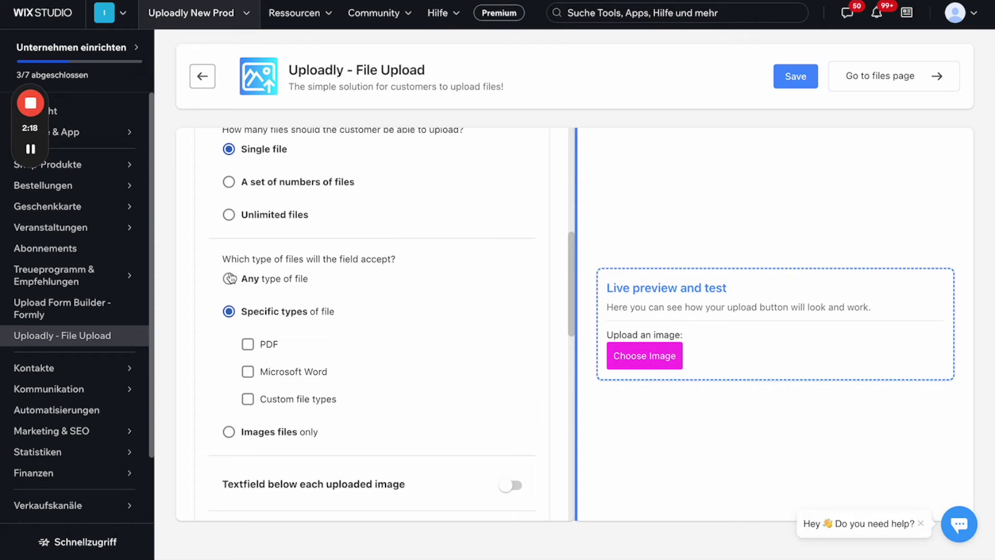
{"action": "scroll", "coordinate": [361, 326], "scroll_direction": "down", "scroll_amount": 3}
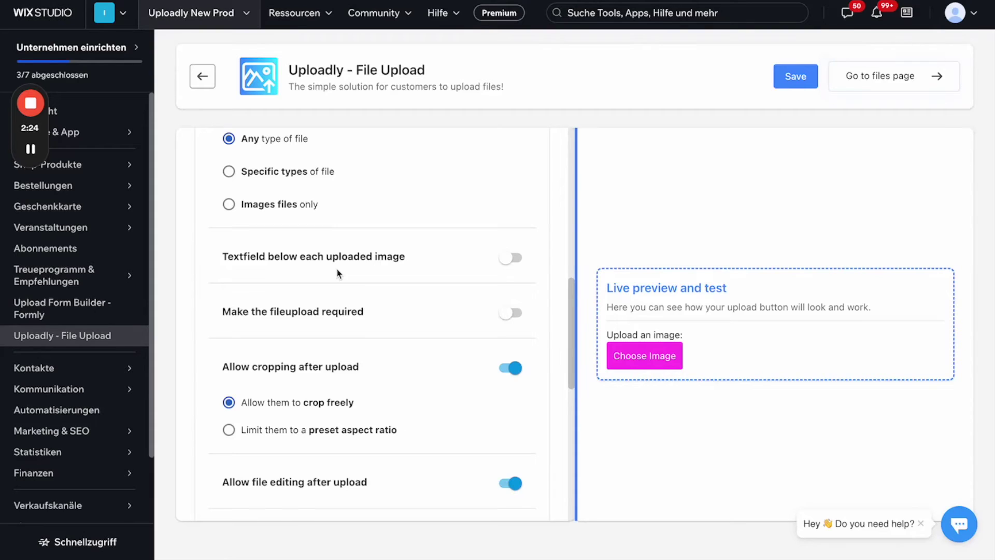
{"action": "left_click", "coordinate": [511, 259]}
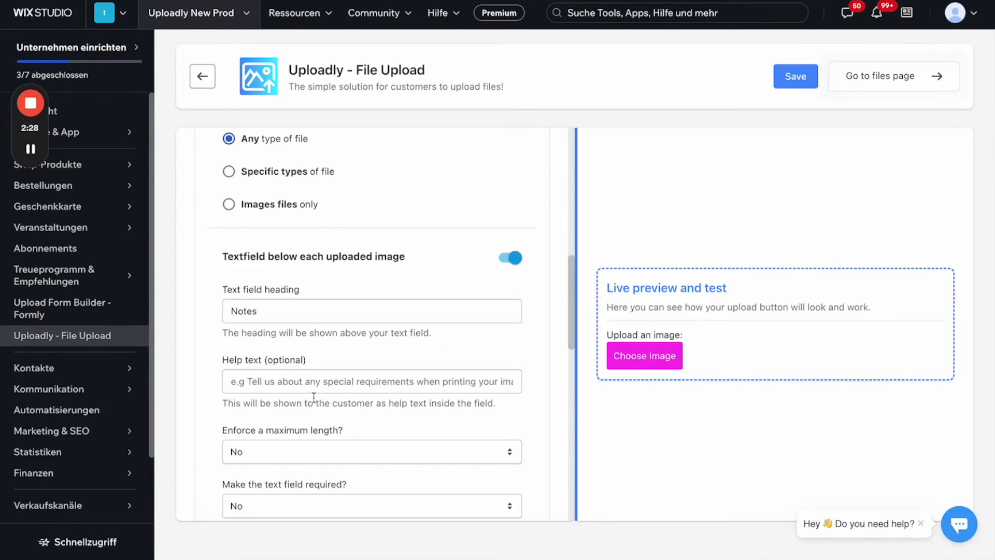
{"action": "scroll", "coordinate": [359, 400], "scroll_direction": "down", "scroll_amount": 2}
{"action": "scroll", "coordinate": [311, 397], "scroll_direction": "up", "scroll_amount": 1}
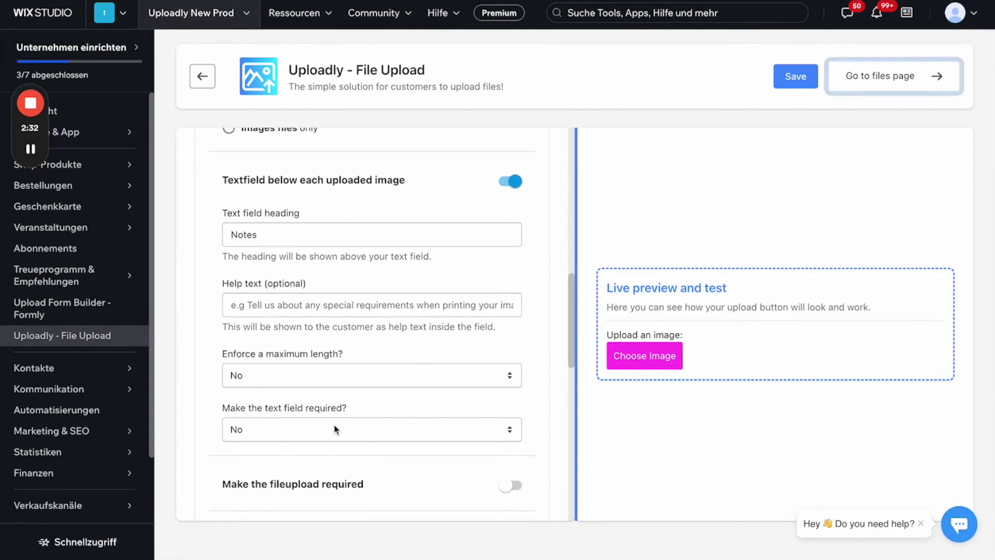
{"action": "left_click", "coordinate": [516, 186]}
{"action": "scroll", "coordinate": [424, 364], "scroll_direction": "down", "scroll_amount": 1}
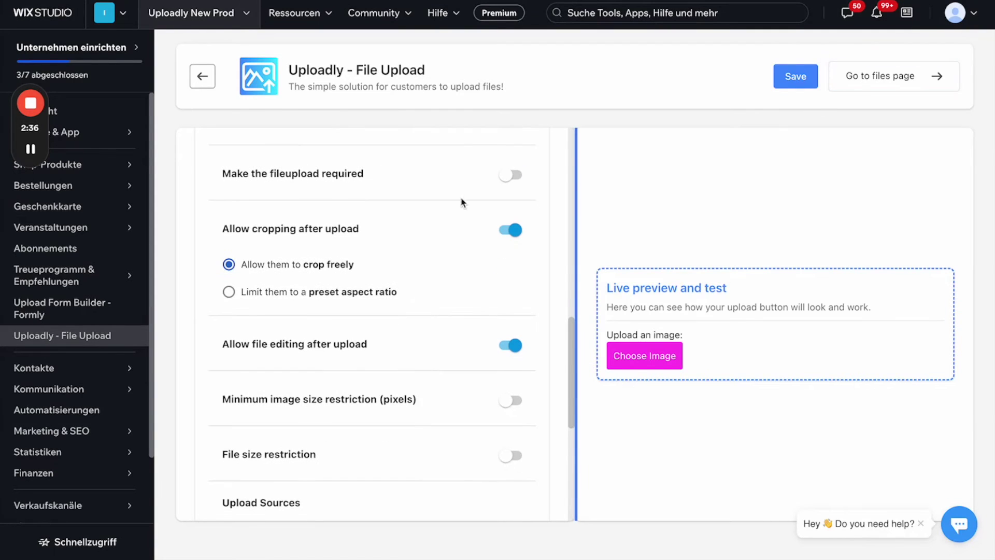
{"action": "left_click", "coordinate": [509, 176]}
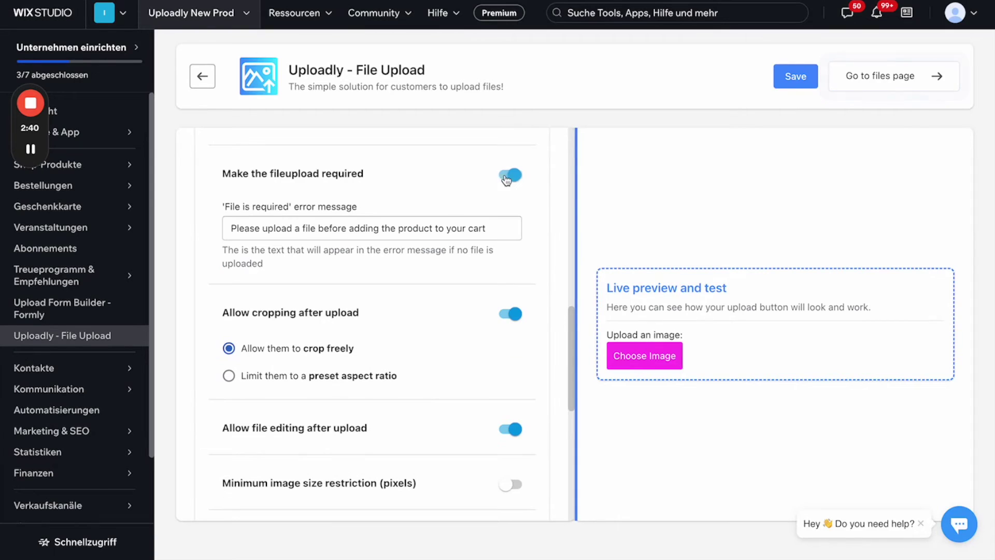
{"action": "left_click", "coordinate": [513, 176]}
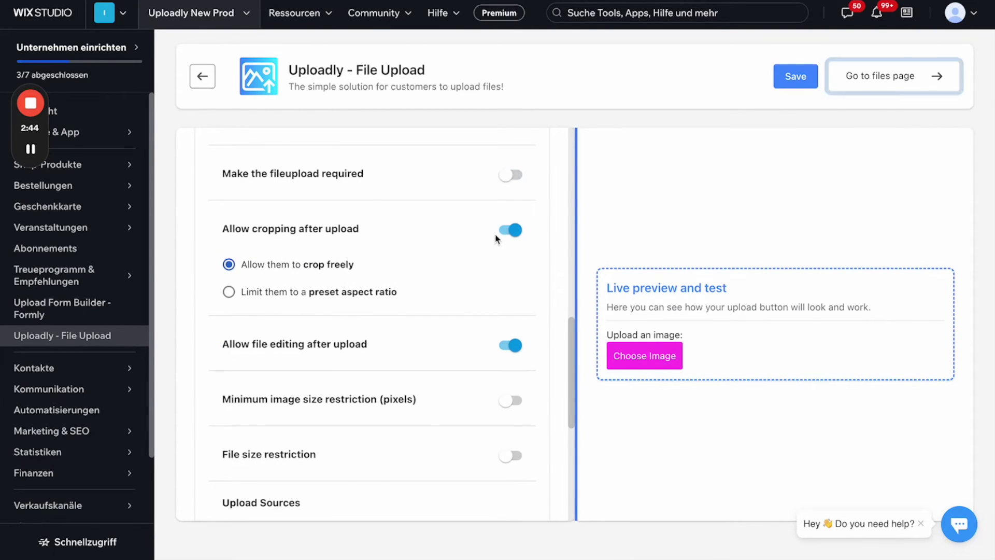
{"action": "scroll", "coordinate": [480, 297], "scroll_direction": "down", "scroll_amount": 2}
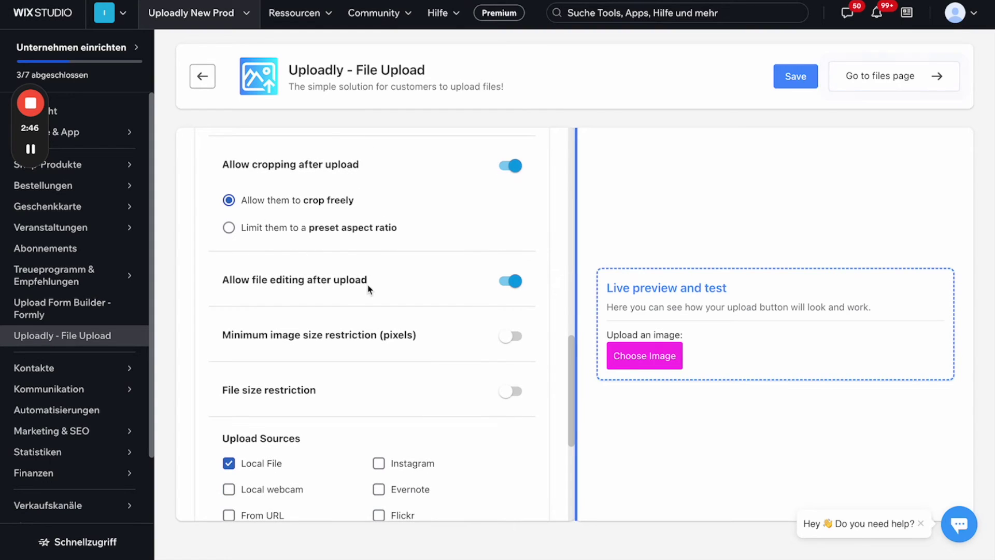
{"action": "scroll", "coordinate": [339, 299], "scroll_direction": "down", "scroll_amount": 1}
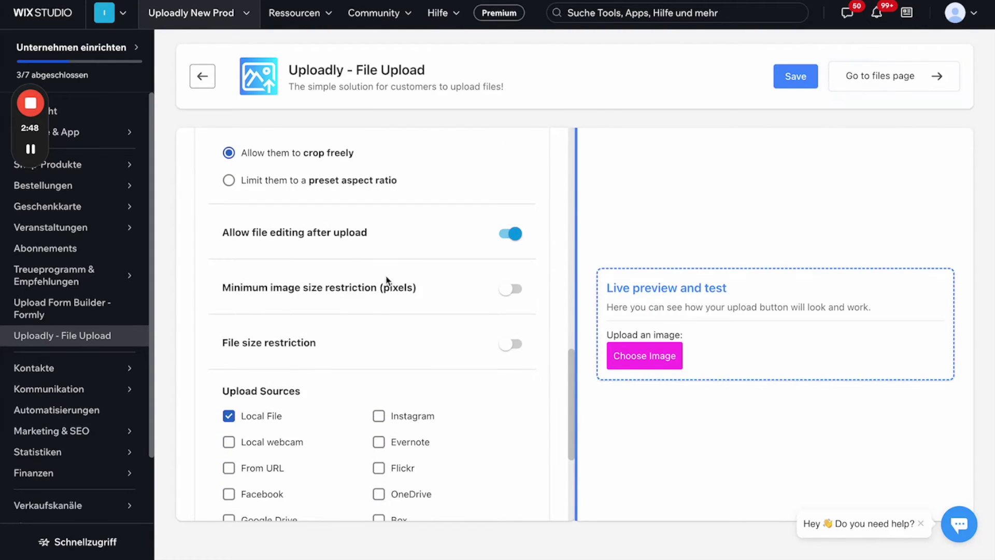
{"action": "left_click", "coordinate": [512, 289]}
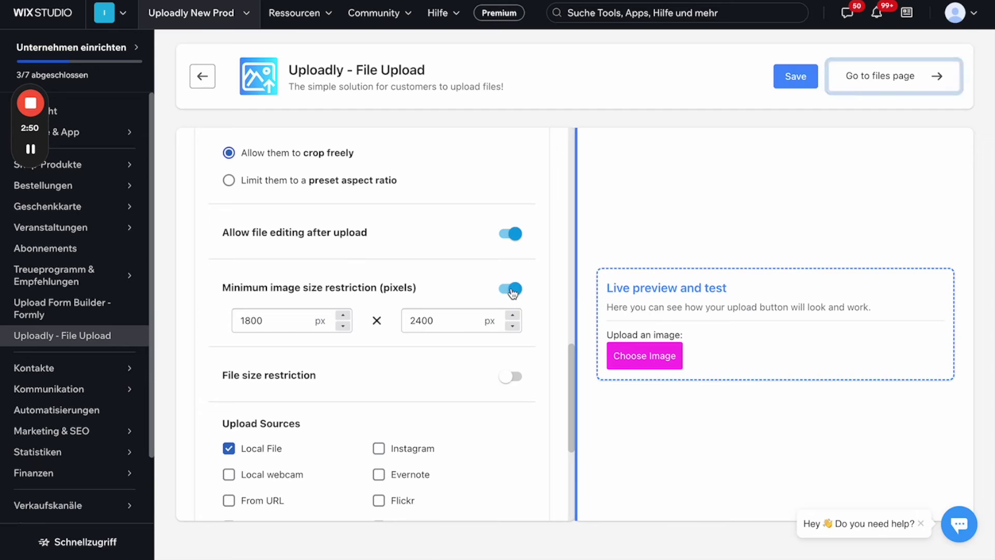
{"action": "left_click", "coordinate": [512, 291]}
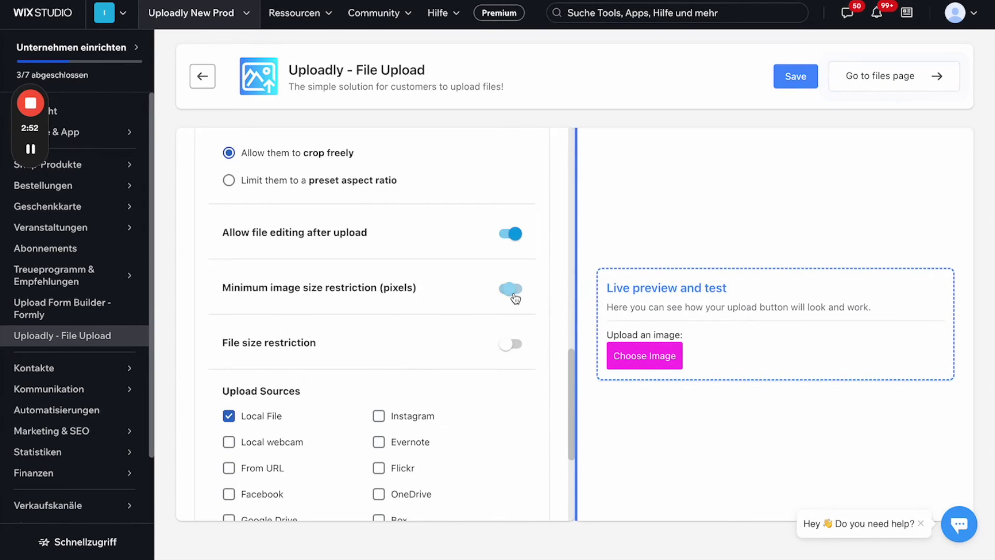
{"action": "scroll", "coordinate": [446, 366], "scroll_direction": "down", "scroll_amount": 1}
{"action": "left_click", "coordinate": [509, 300]}
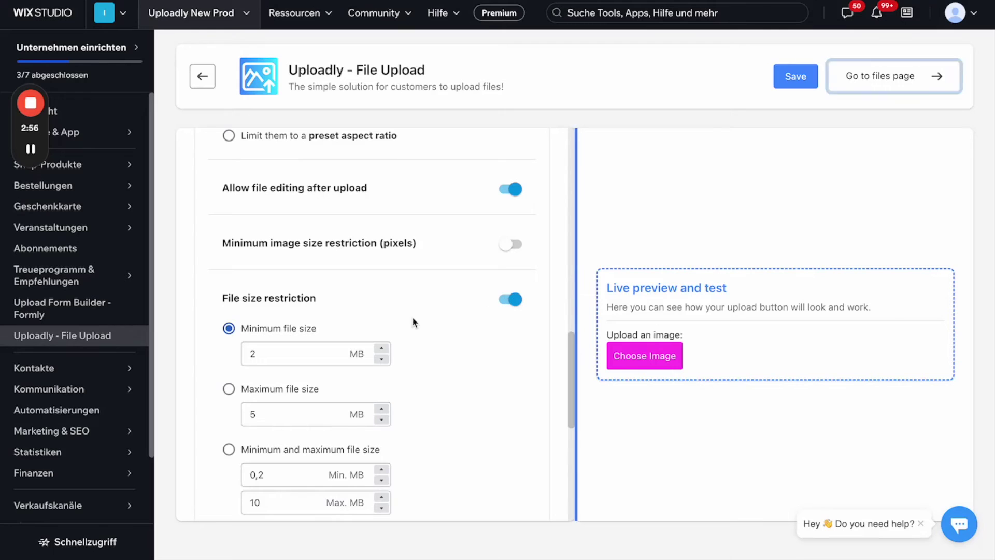
{"action": "left_click", "coordinate": [517, 303]}
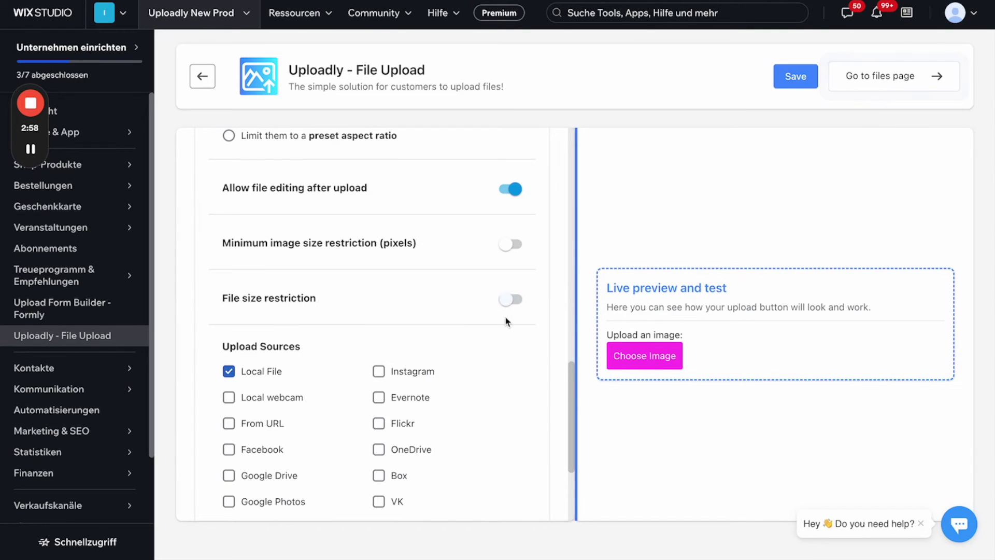
{"action": "scroll", "coordinate": [493, 353], "scroll_direction": "down", "scroll_amount": 2}
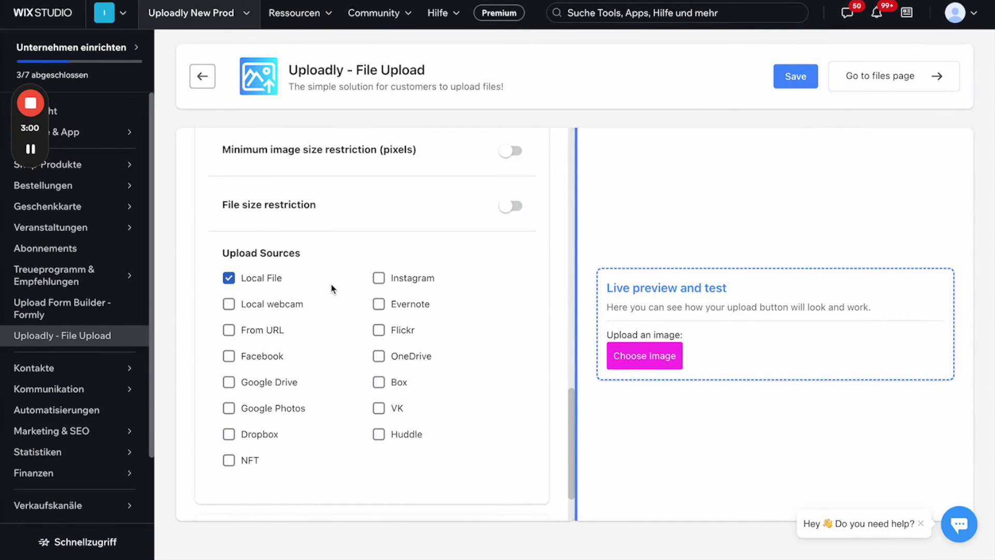
{"action": "scroll", "coordinate": [358, 297], "scroll_direction": "down", "scroll_amount": 2}
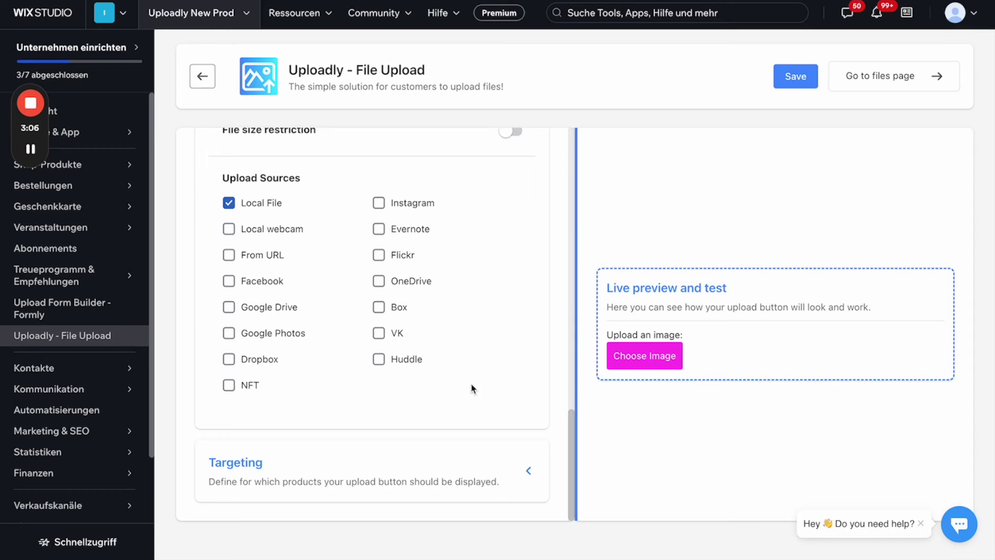
Step: Under Targeting, show the upload field only on the specific product 'Upload Test'
{"action": "left_click", "coordinate": [483, 468]}
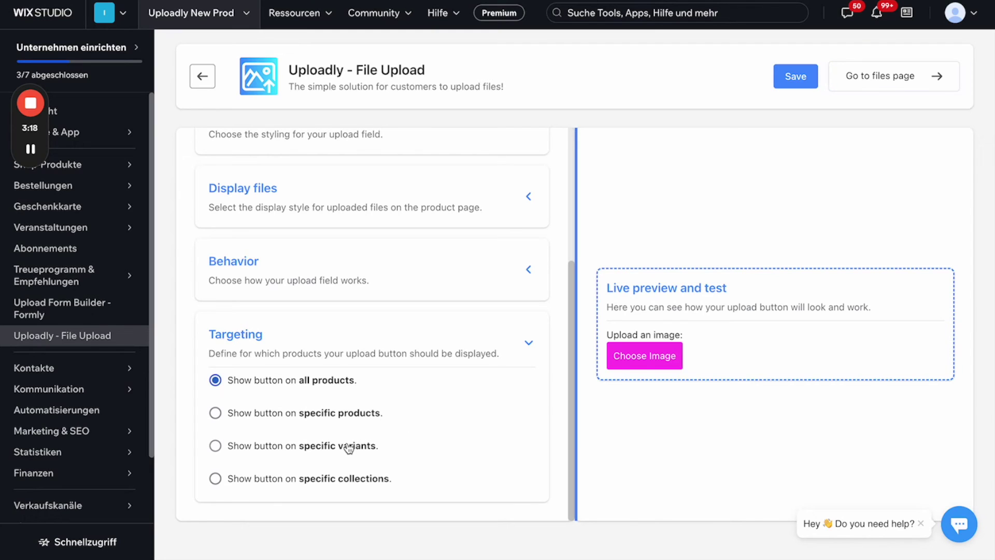
{"action": "left_click", "coordinate": [215, 413]}
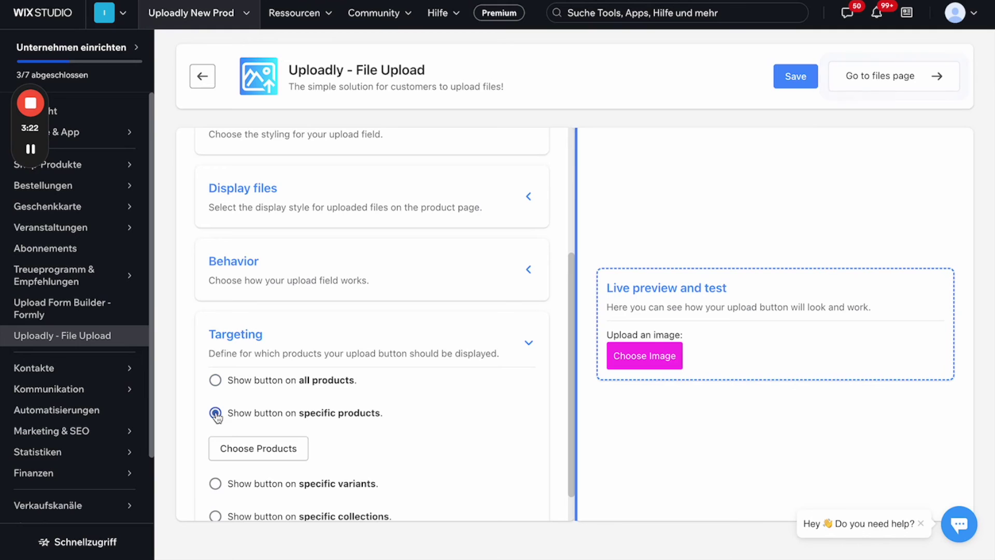
{"action": "left_click", "coordinate": [254, 449]}
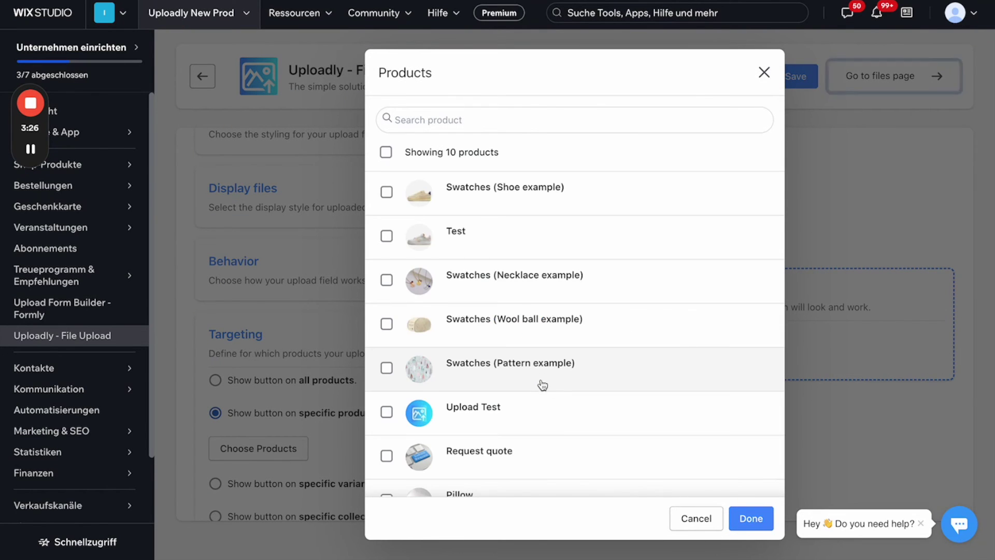
{"action": "scroll", "coordinate": [545, 462], "scroll_direction": "down", "scroll_amount": 3}
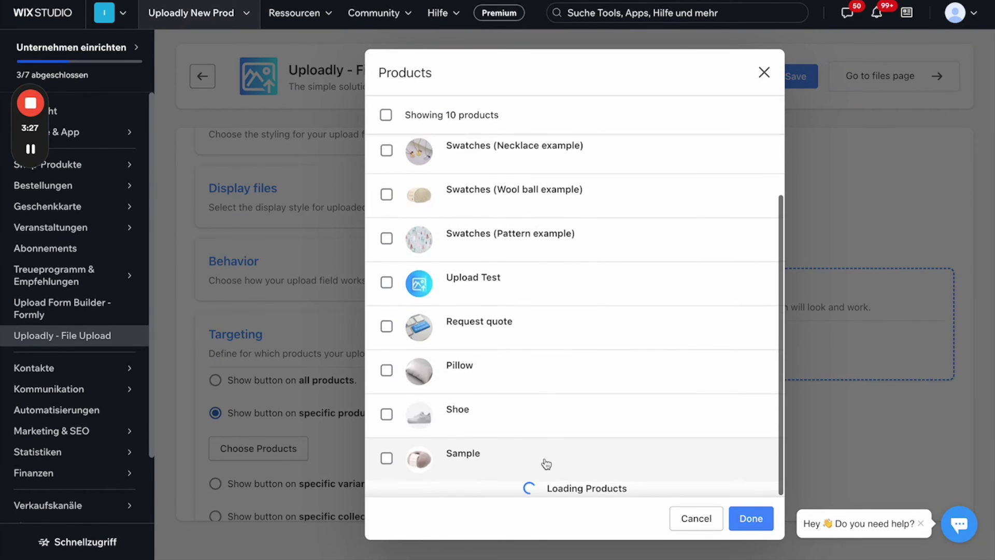
{"action": "left_click", "coordinate": [390, 288]}
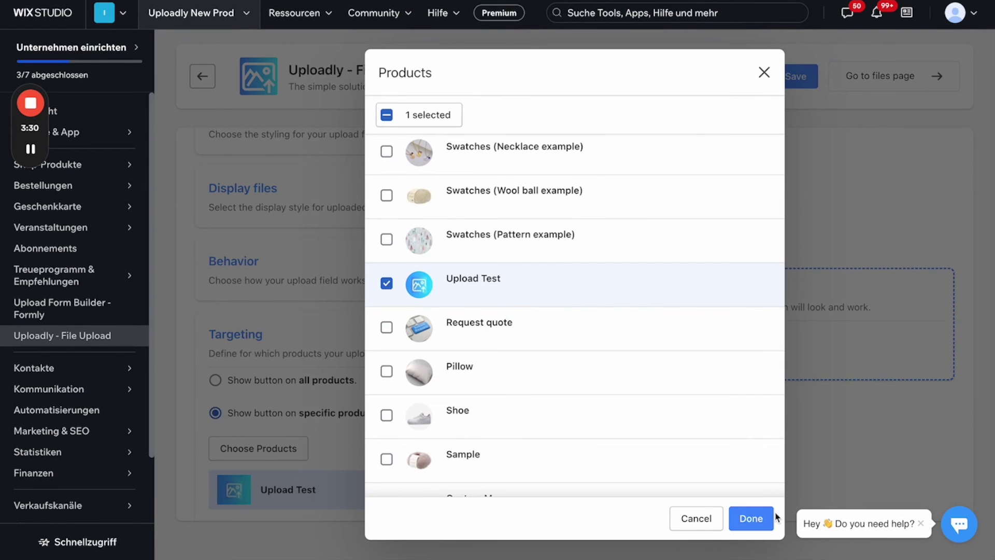
{"action": "left_click", "coordinate": [754, 520]}
{"action": "scroll", "coordinate": [500, 394], "scroll_direction": "down", "scroll_amount": 1}
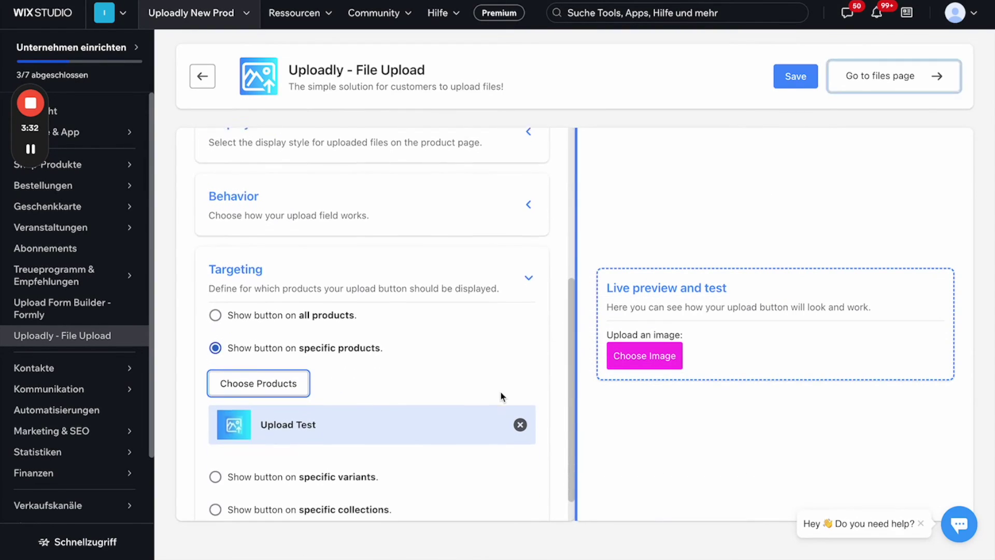
{"action": "scroll", "coordinate": [500, 394], "scroll_direction": "up", "scroll_amount": 5}
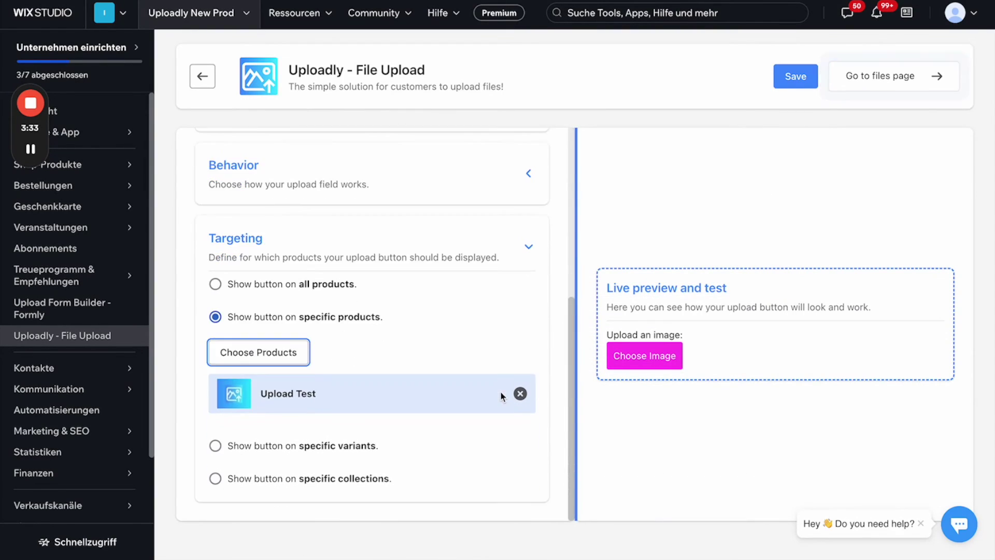
Step: Save Field 2 so it appears in the Uploadly field list
{"action": "left_click", "coordinate": [793, 80]}
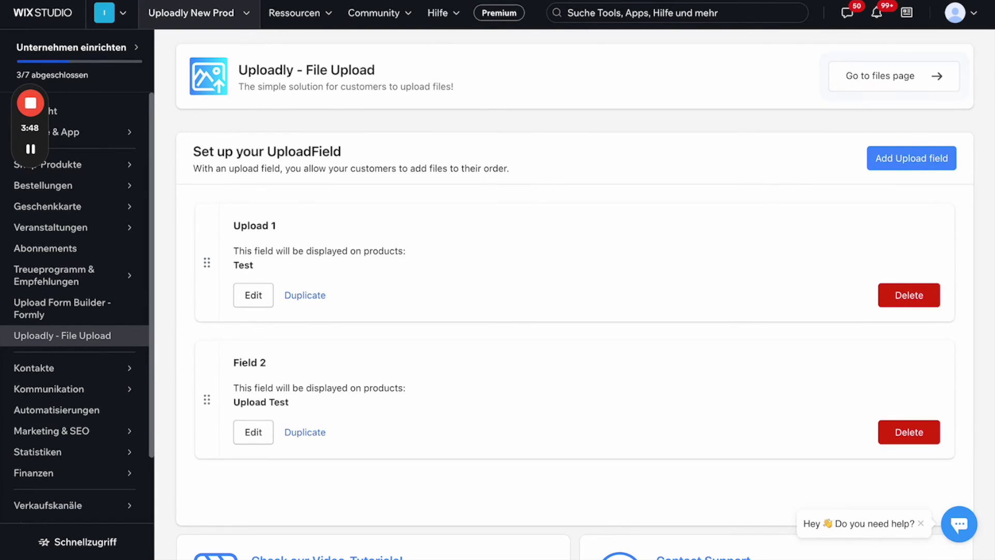
Step: On the live Upload Test product page, open the Local Files dialog via Choose Image
{"action": "key", "text": "ctrl+Tab"}
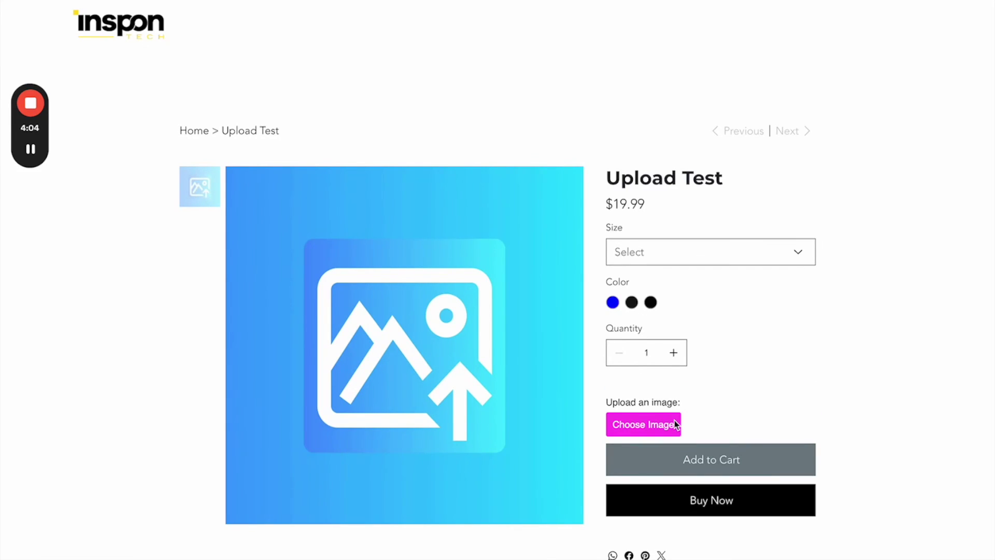
{"action": "left_click", "coordinate": [669, 430]}
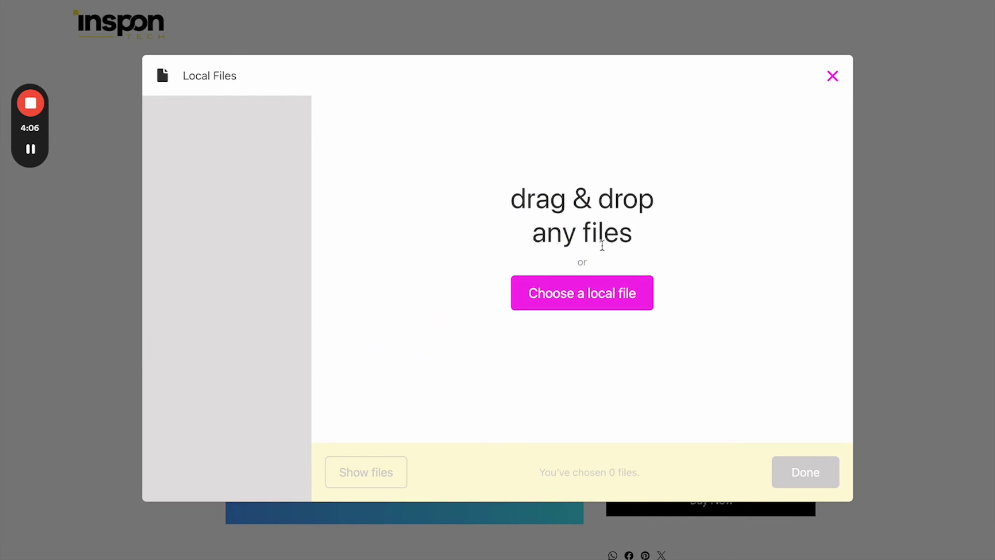